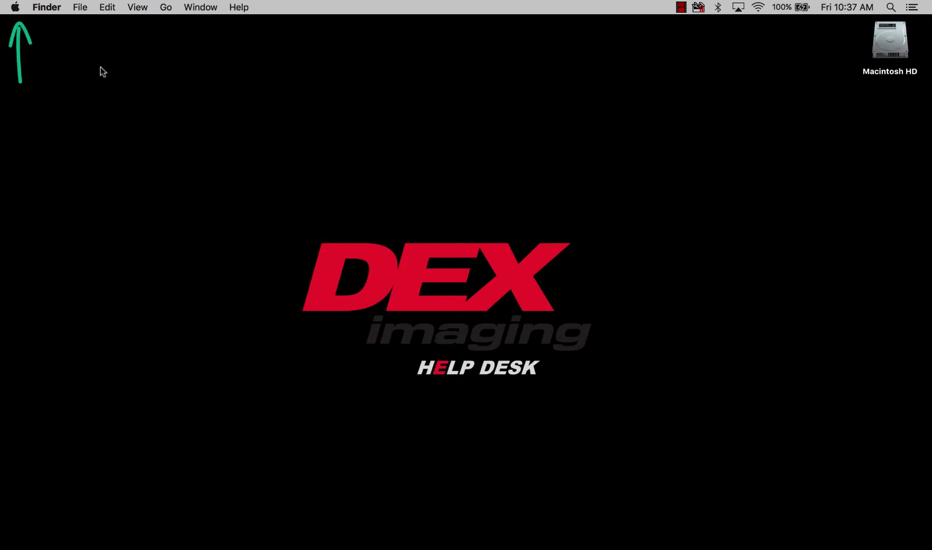
# Open Printers & Scanners in System Preferences and select the Canon C5535 printer.
pyautogui.click(16, 6)
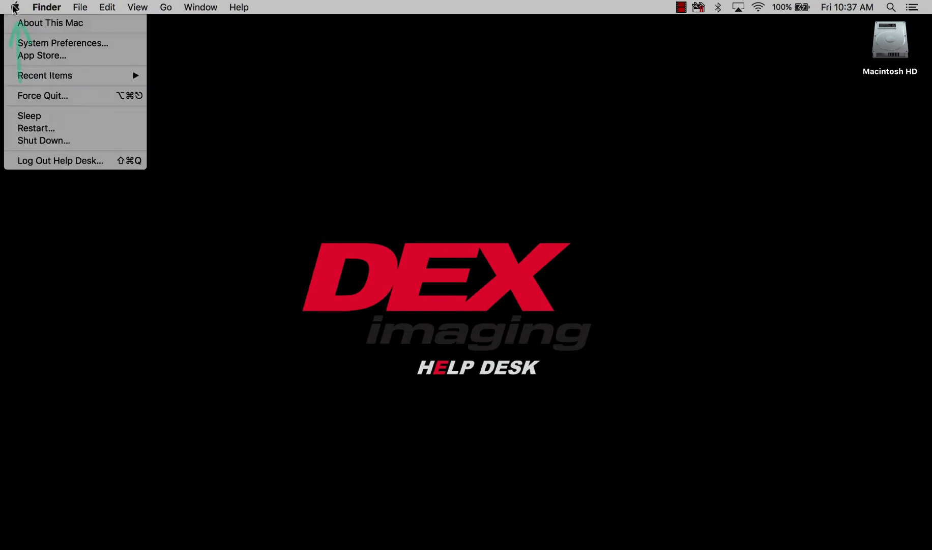
pyautogui.click(19, 43)
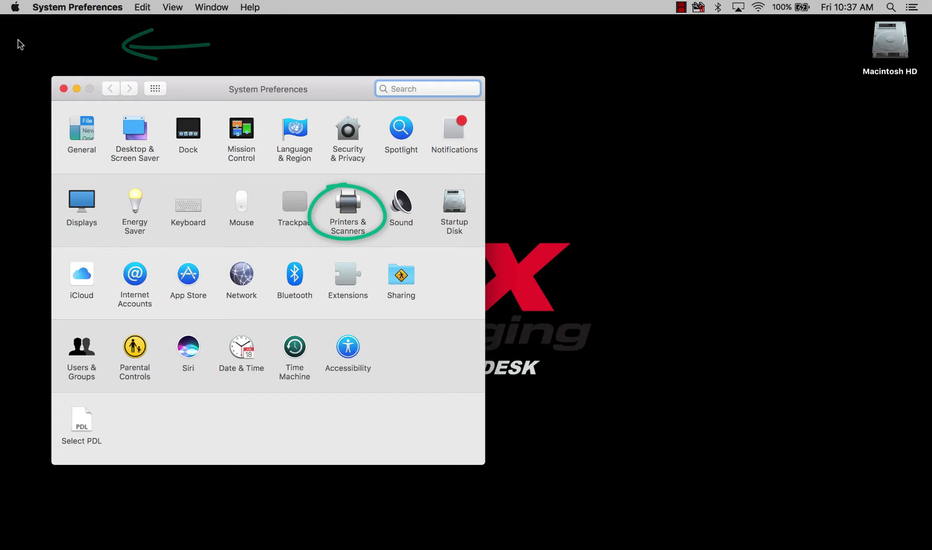
pyautogui.click(347, 204)
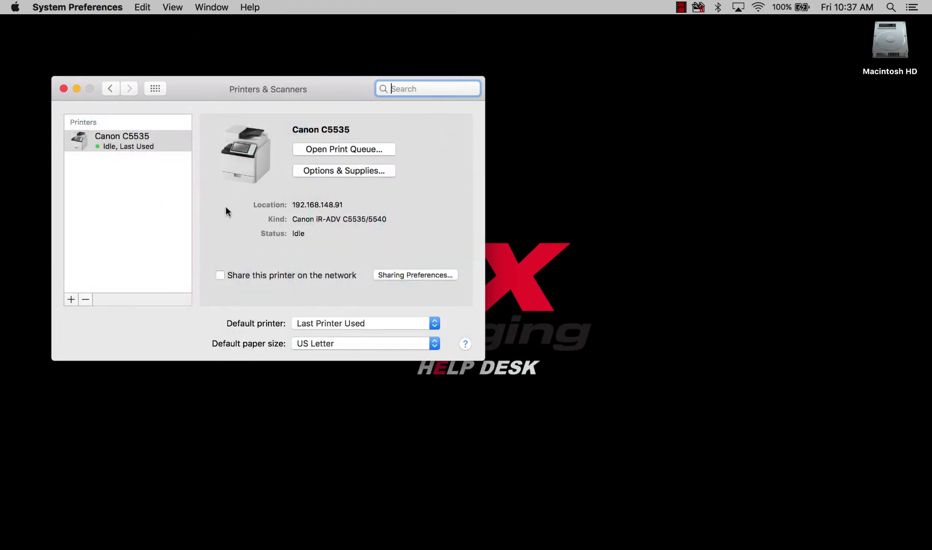
pyautogui.click(138, 148)
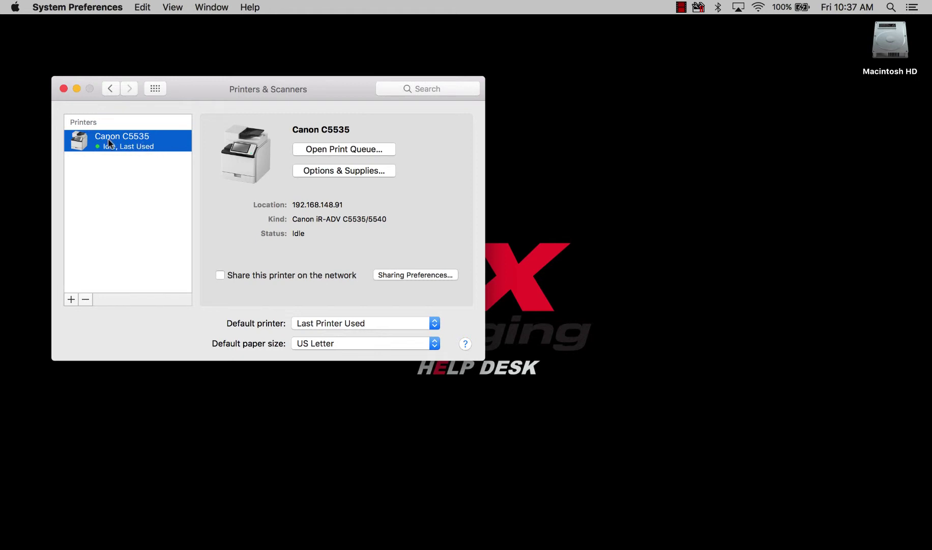
# Turn on Department ID Management in the Canon C5535's Options, confirm with OK, and close System Preferences.
pyautogui.click(340, 172)
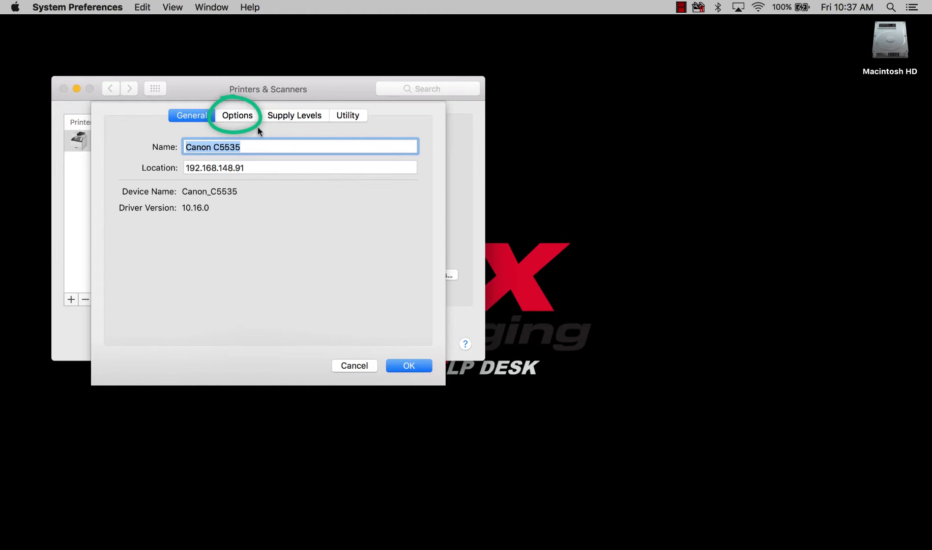
pyautogui.click(241, 118)
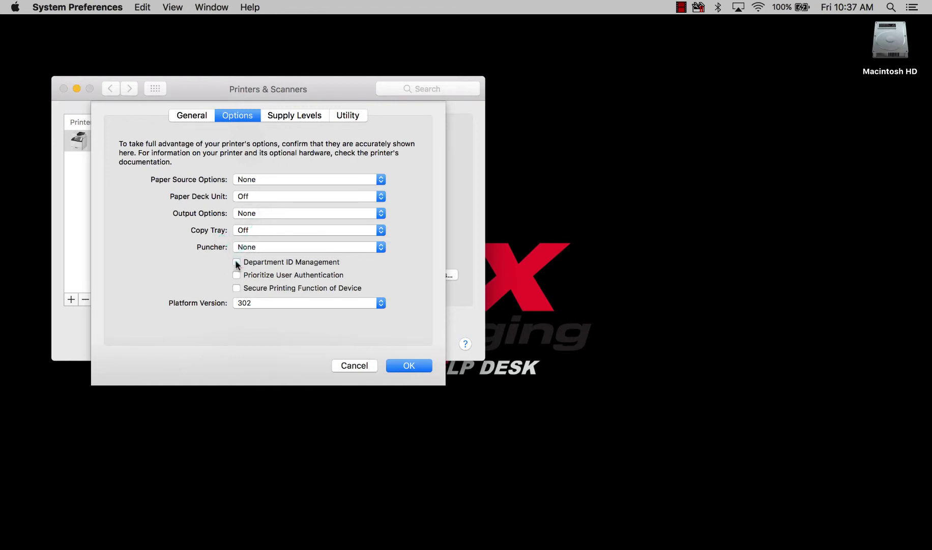
pyautogui.click(235, 261)
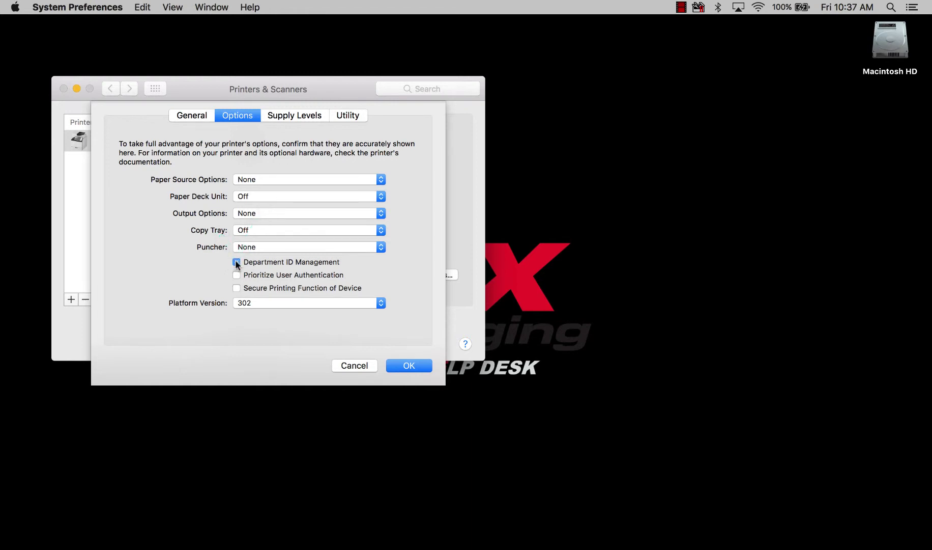
pyautogui.click(398, 365)
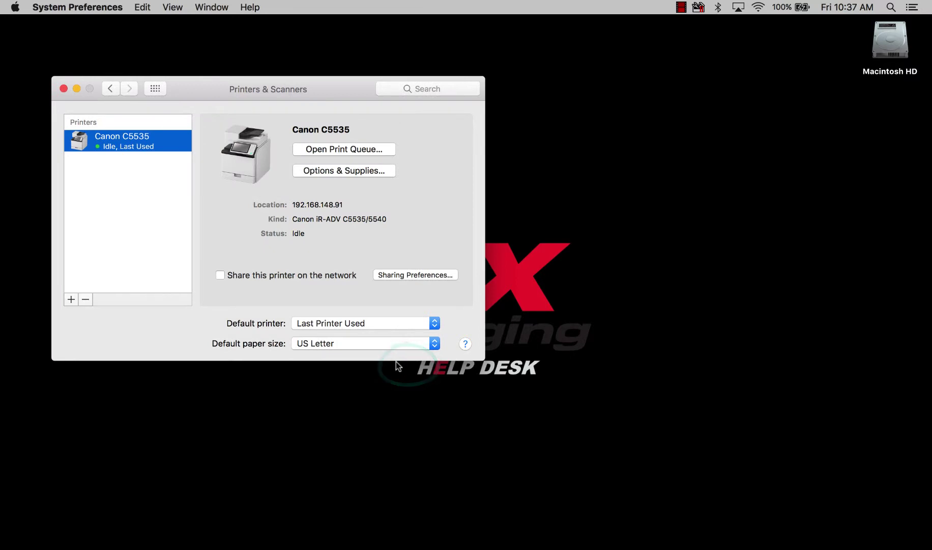
pyautogui.click(64, 89)
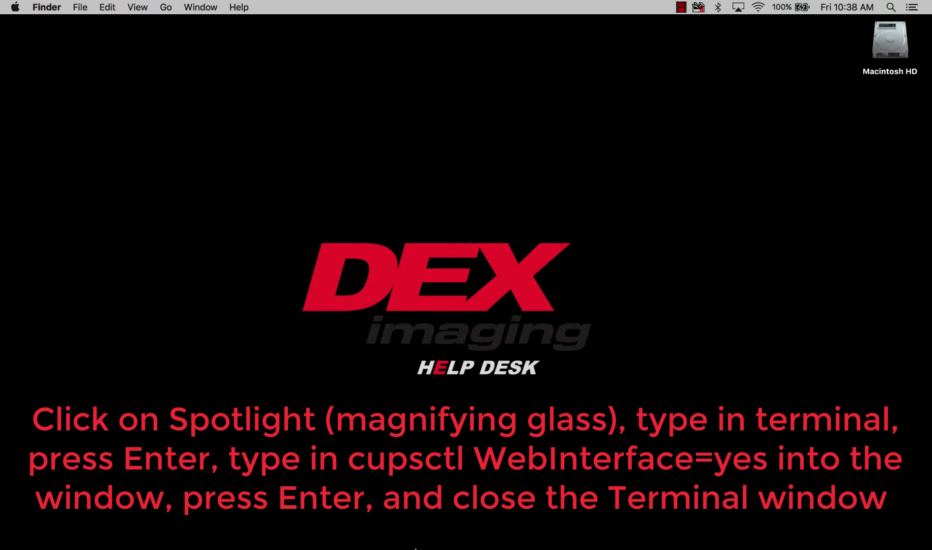
# Load localhost:631/printers/ in Safari to show the CUPS printer list.
pyautogui.click(494, 547)
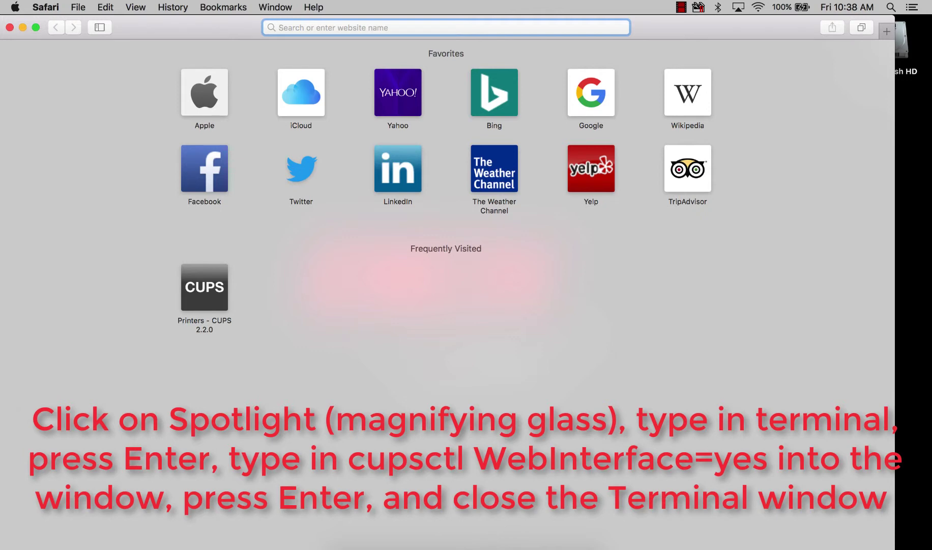
pyautogui.write('localho')
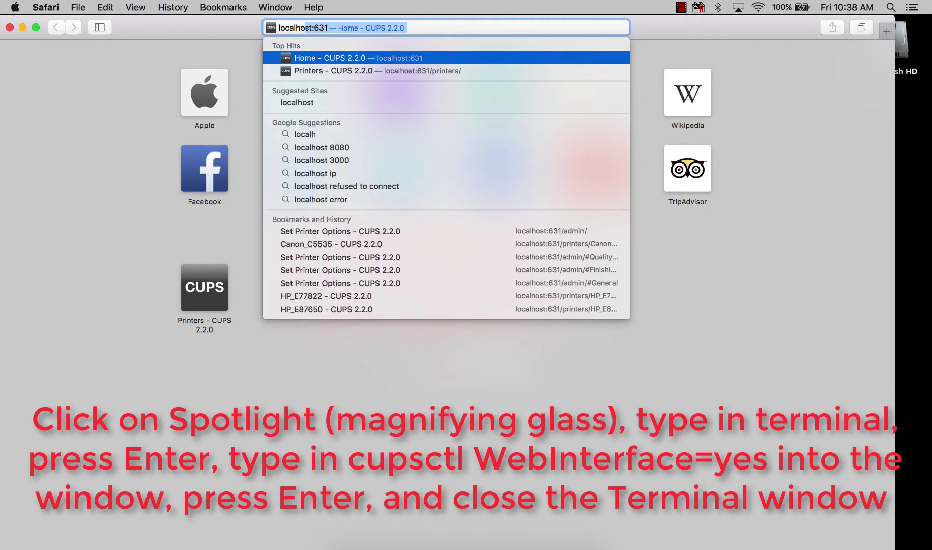
pyautogui.write('st')
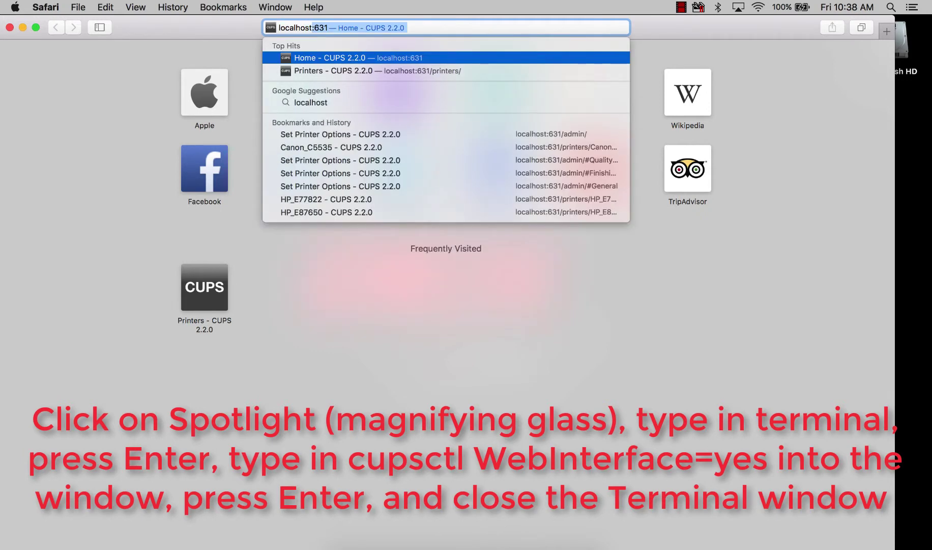
pyautogui.write(':631/p')
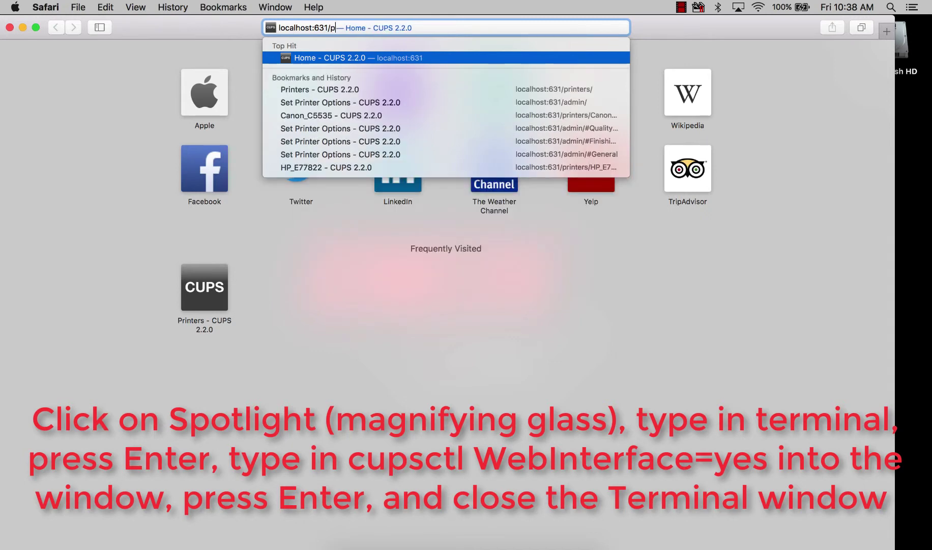
pyautogui.write('rinters/')
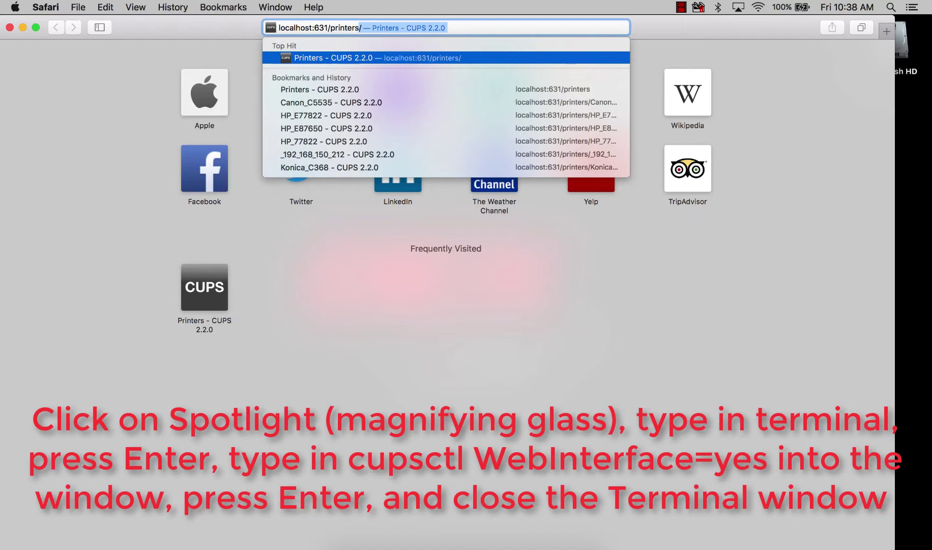
pyautogui.press('Return')
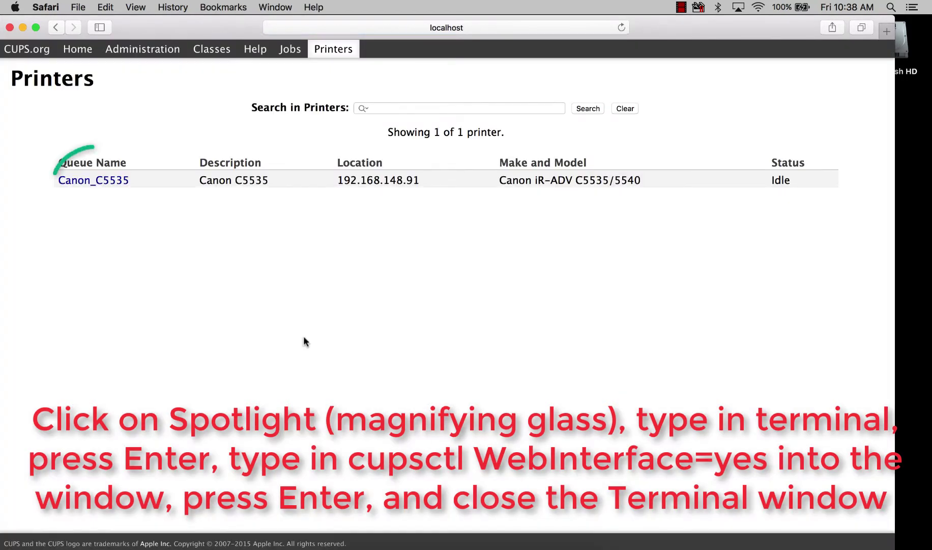
# Check Canon_C5535's CUPS default options show Department ID Management On, then close Safari.
pyautogui.click(94, 181)
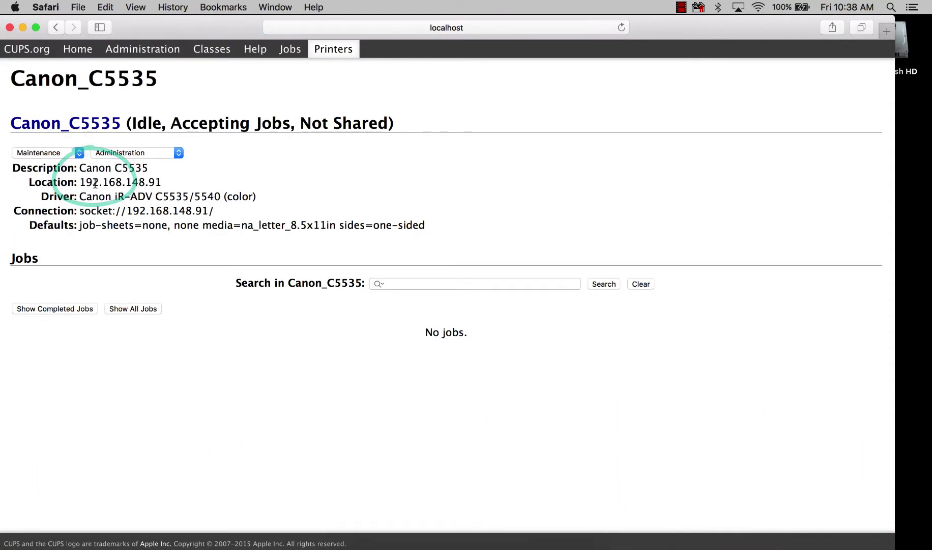
pyautogui.click(113, 158)
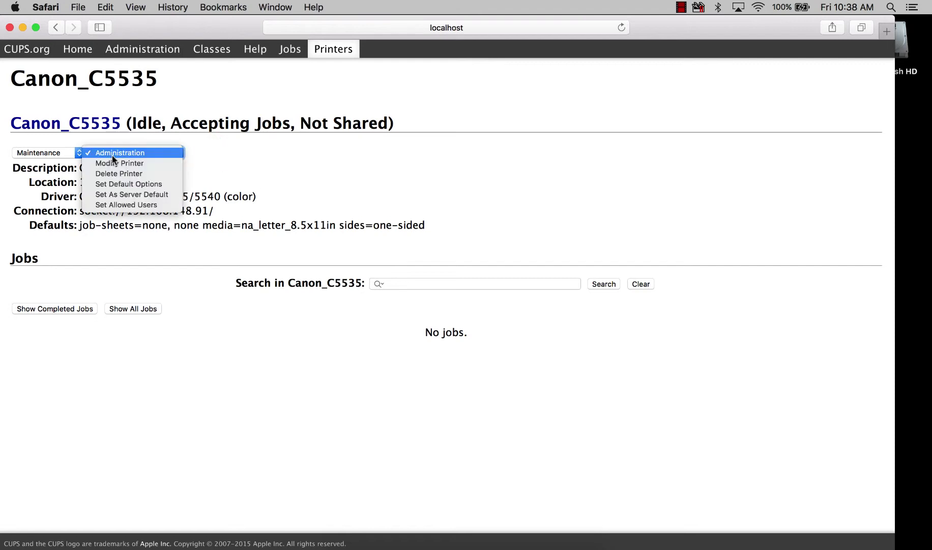
pyautogui.click(107, 185)
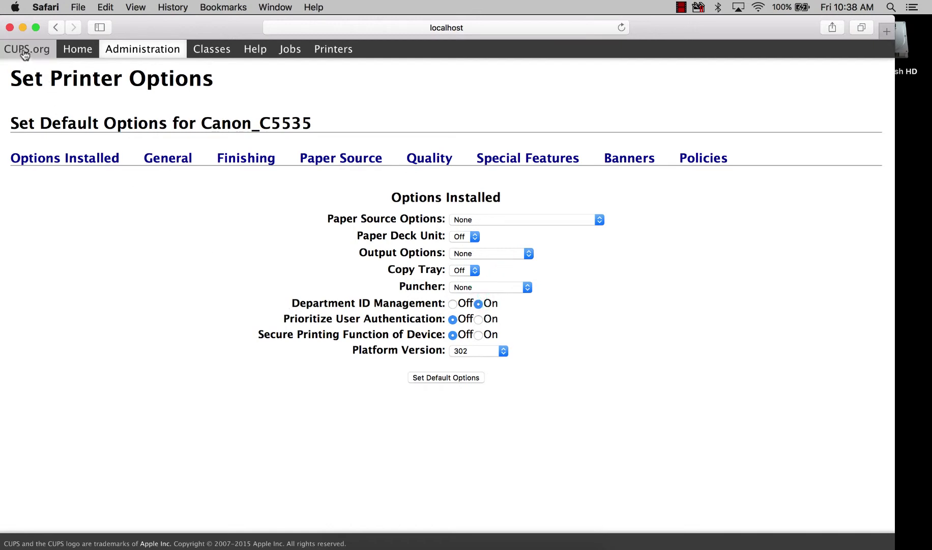
pyautogui.click(9, 28)
pyautogui.click(511, 218)
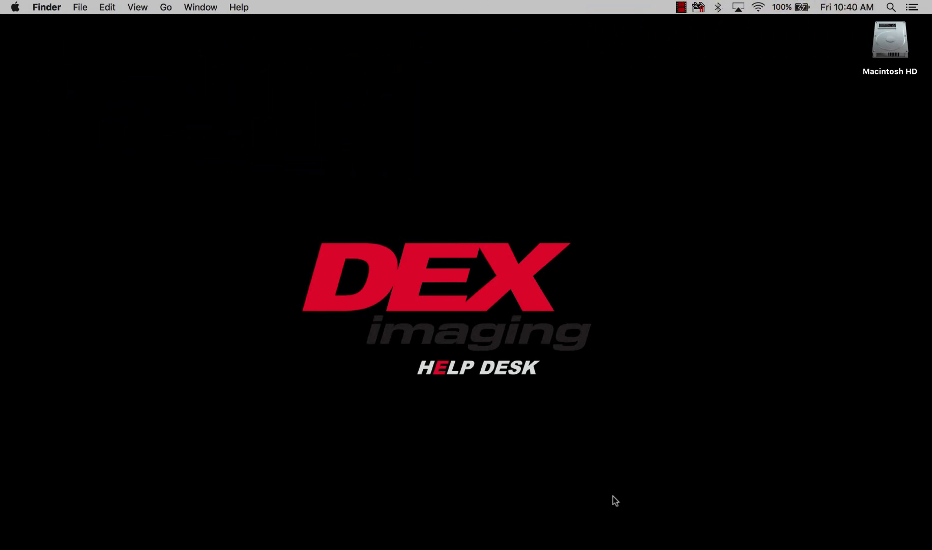
# Start printing the driver installation document and show the Canon C5535's Special Features pane.
pyautogui.click(590, 540)
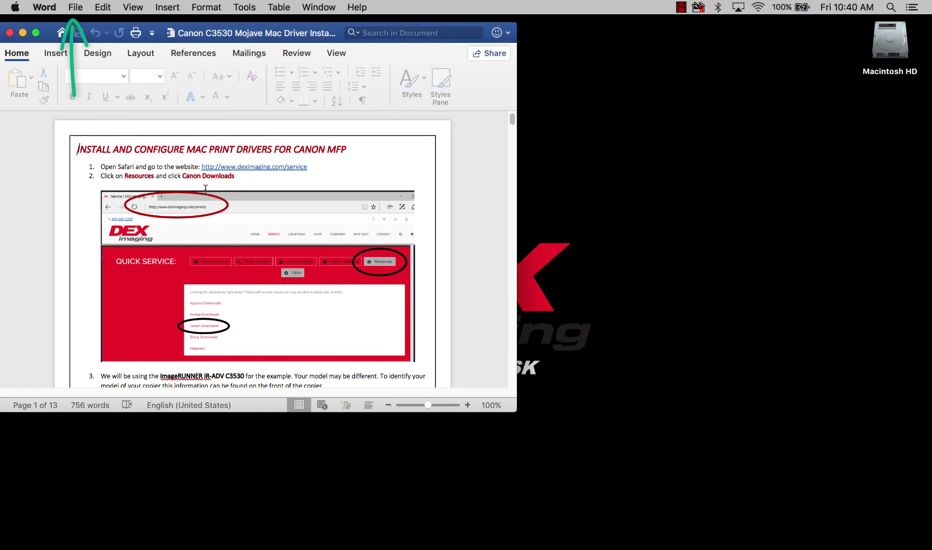
pyautogui.click(77, 8)
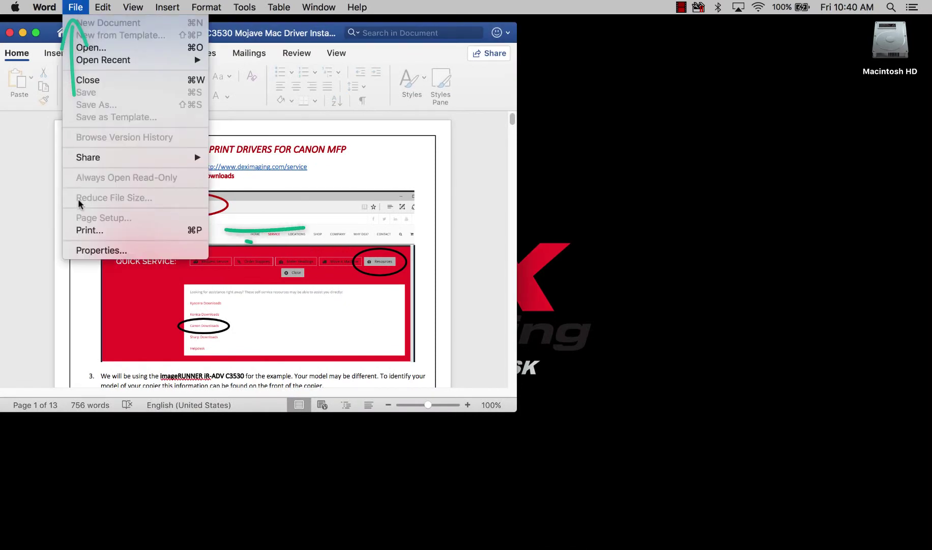
pyautogui.click(88, 231)
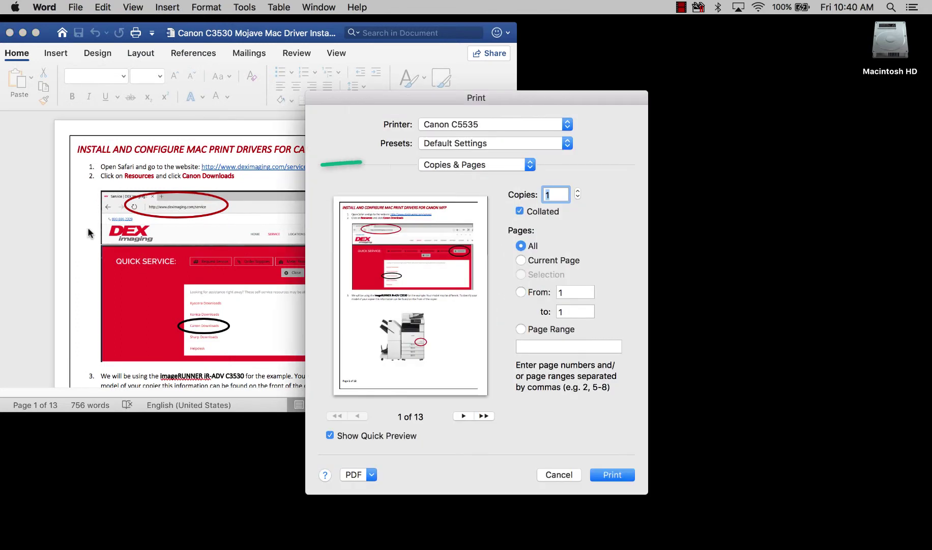
pyautogui.click(453, 165)
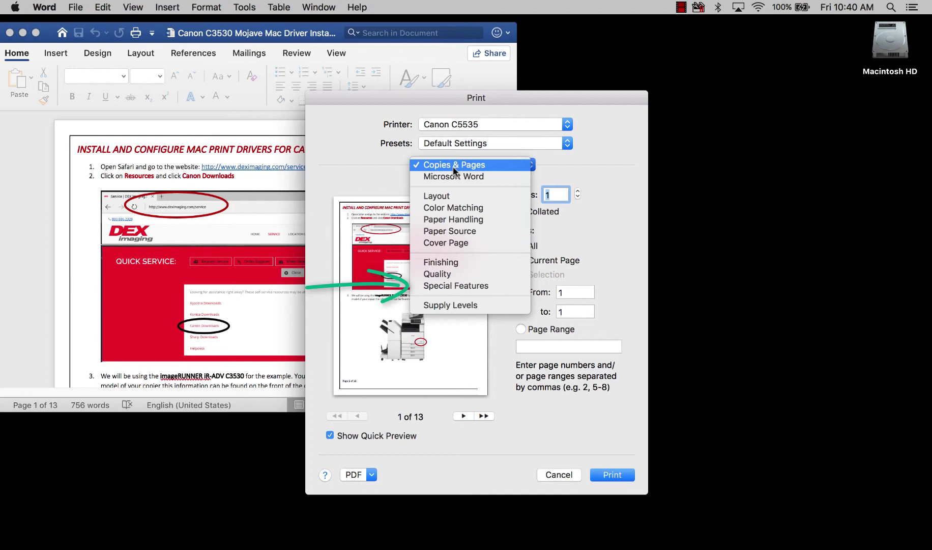
pyautogui.click(468, 287)
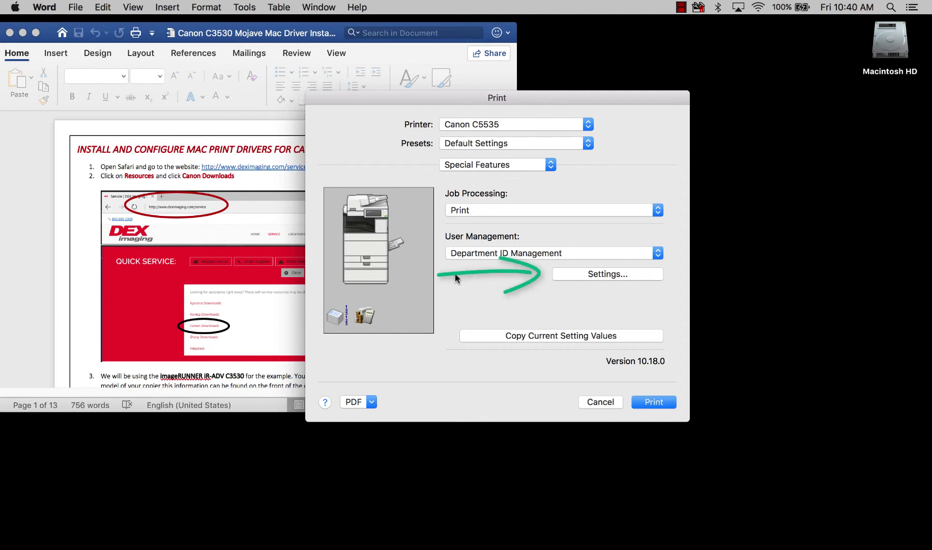
# Enter the department ID and turn off Confirm Department ID/PIN When Printing.
pyautogui.click(582, 276)
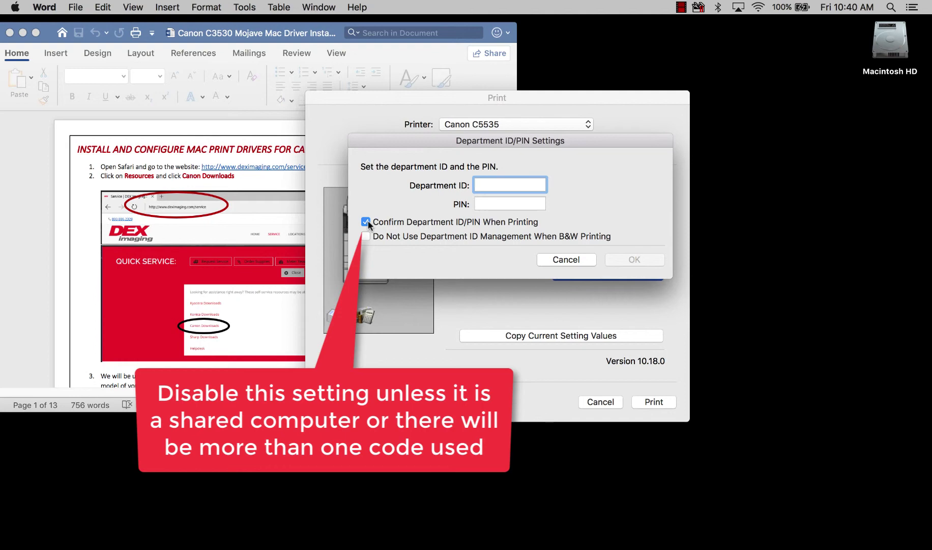
pyautogui.click(366, 222)
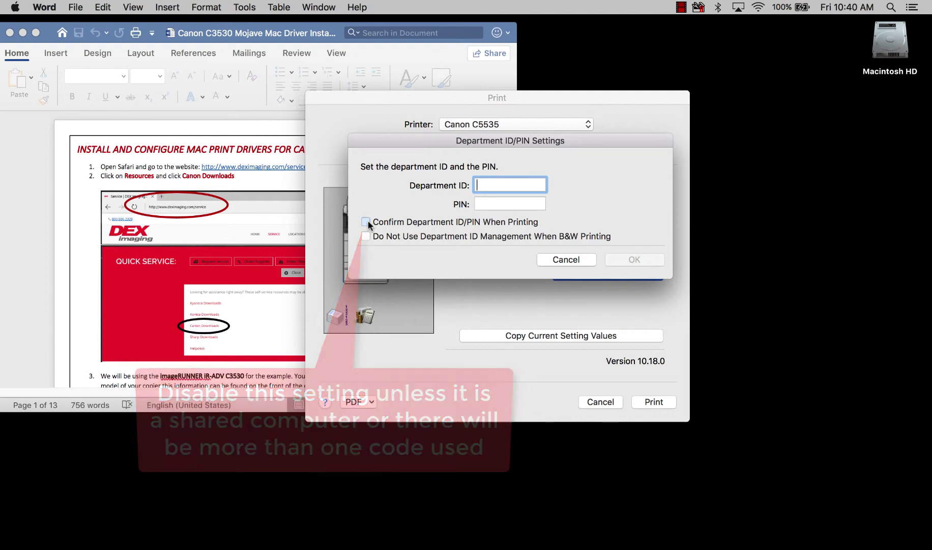
pyautogui.write('1234')
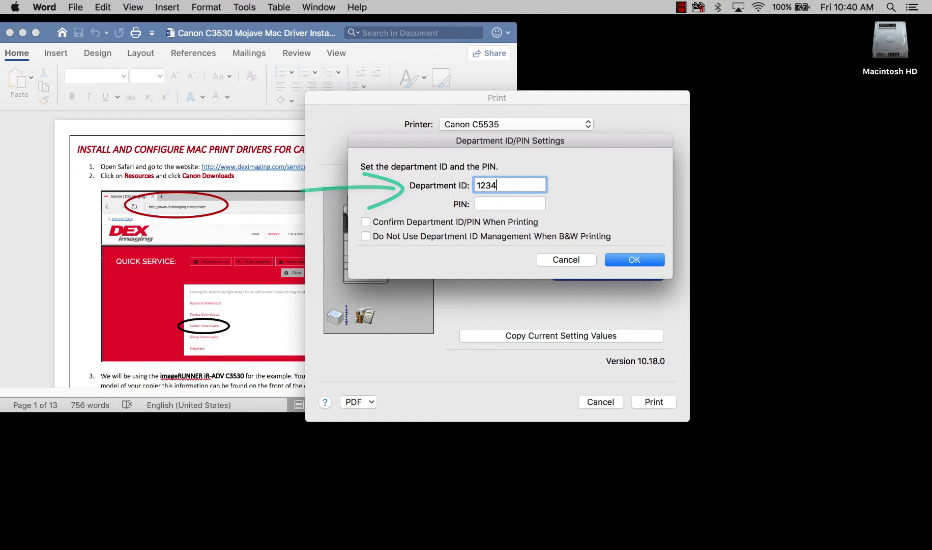
pyautogui.click(625, 259)
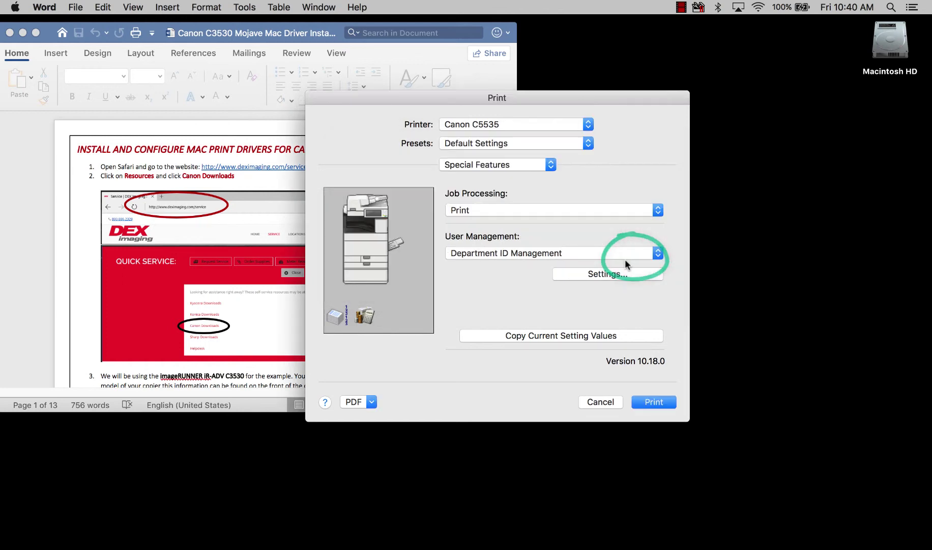
# Save the current Canon C5535 print settings as a new preset named 'Dept ID B&W'.
pyautogui.click(469, 144)
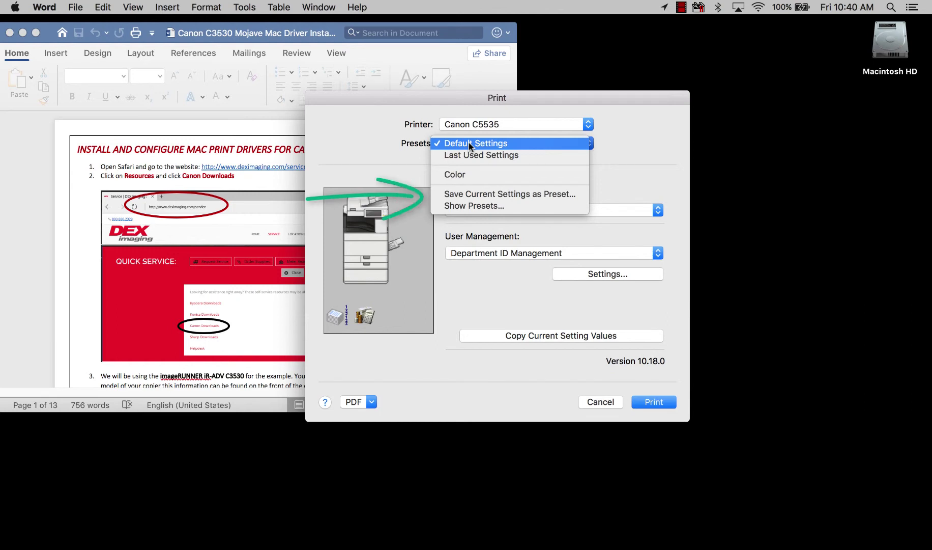
pyautogui.click(488, 192)
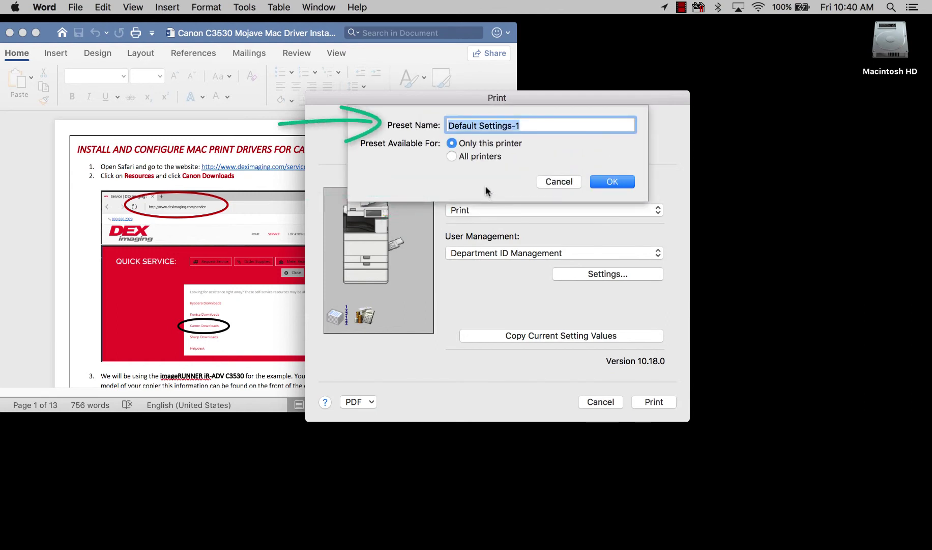
pyautogui.write('Dep')
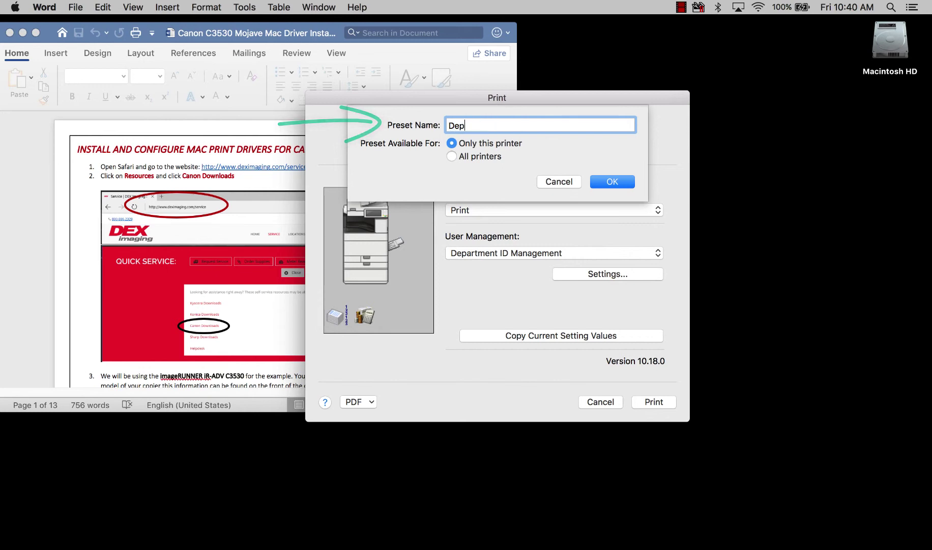
pyautogui.write('t ID ')
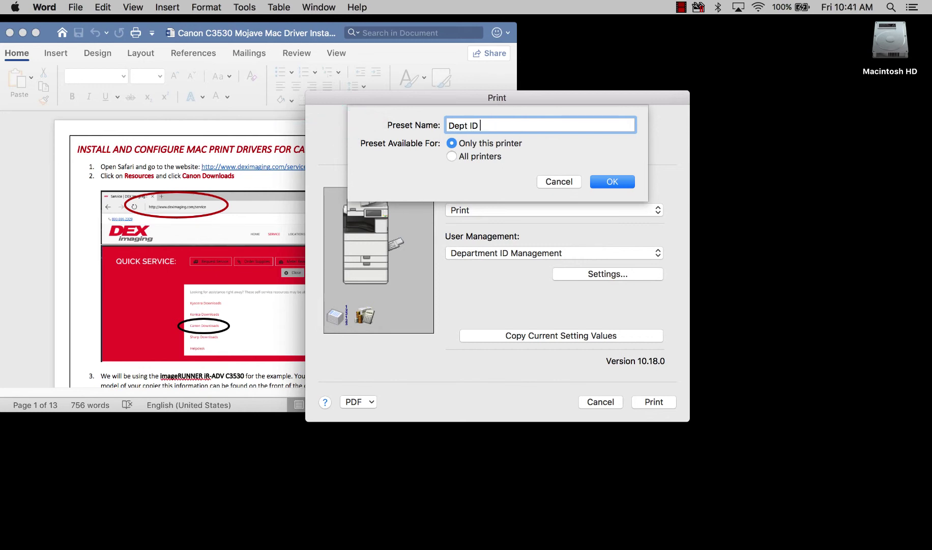
pyautogui.write('B&W')
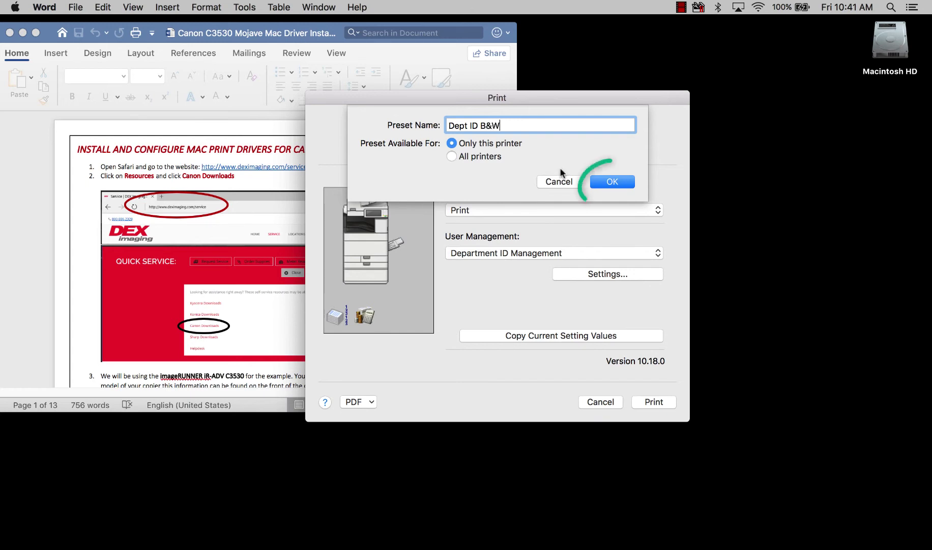
pyautogui.press('Return')
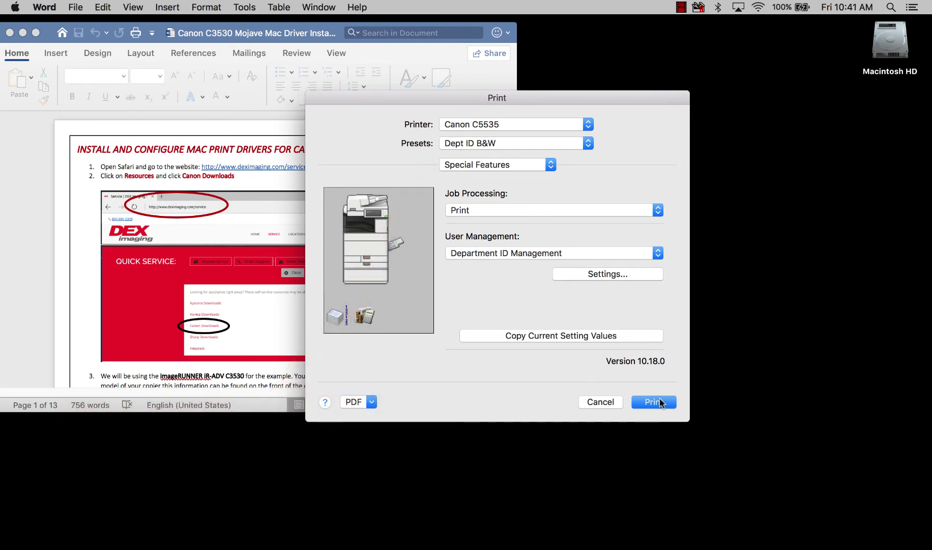
# Cancel the Print dialog without printing and minimize the Word document window.
pyautogui.click(602, 402)
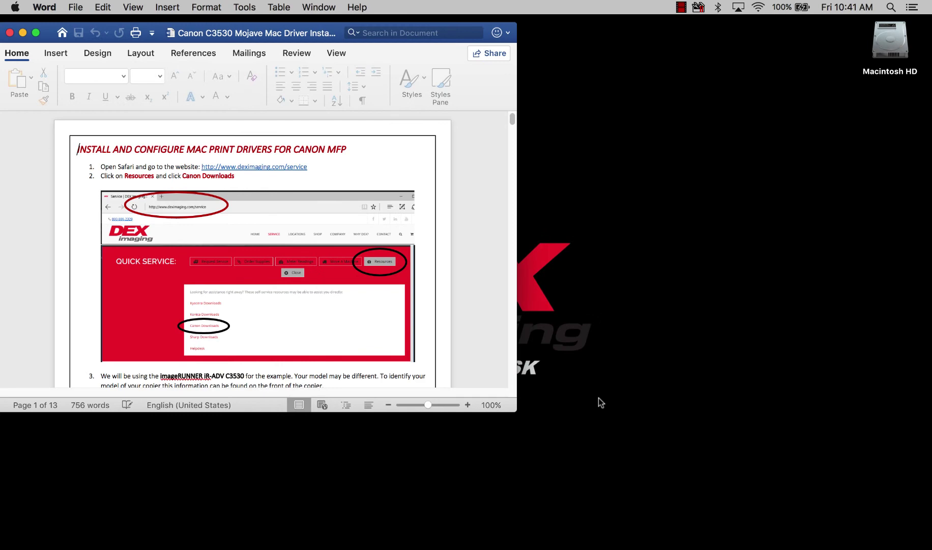
pyautogui.click(22, 32)
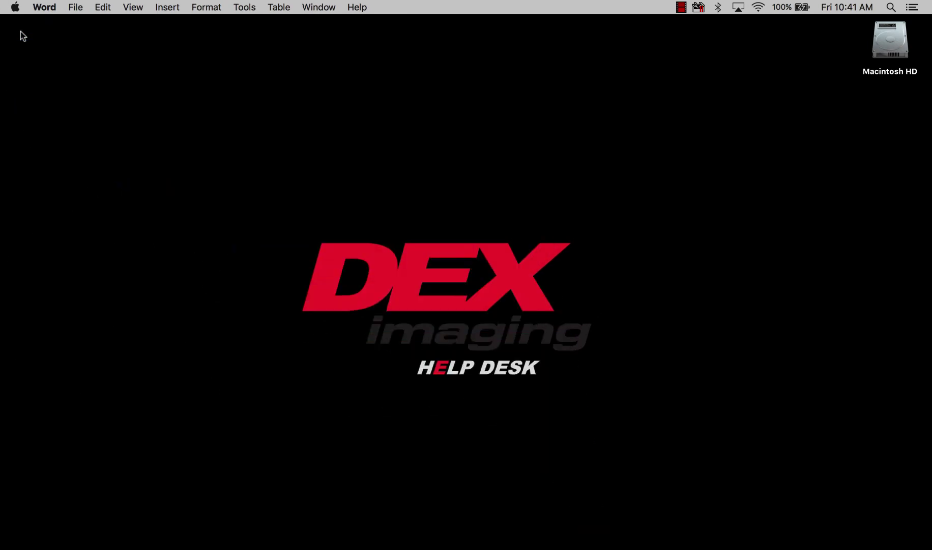